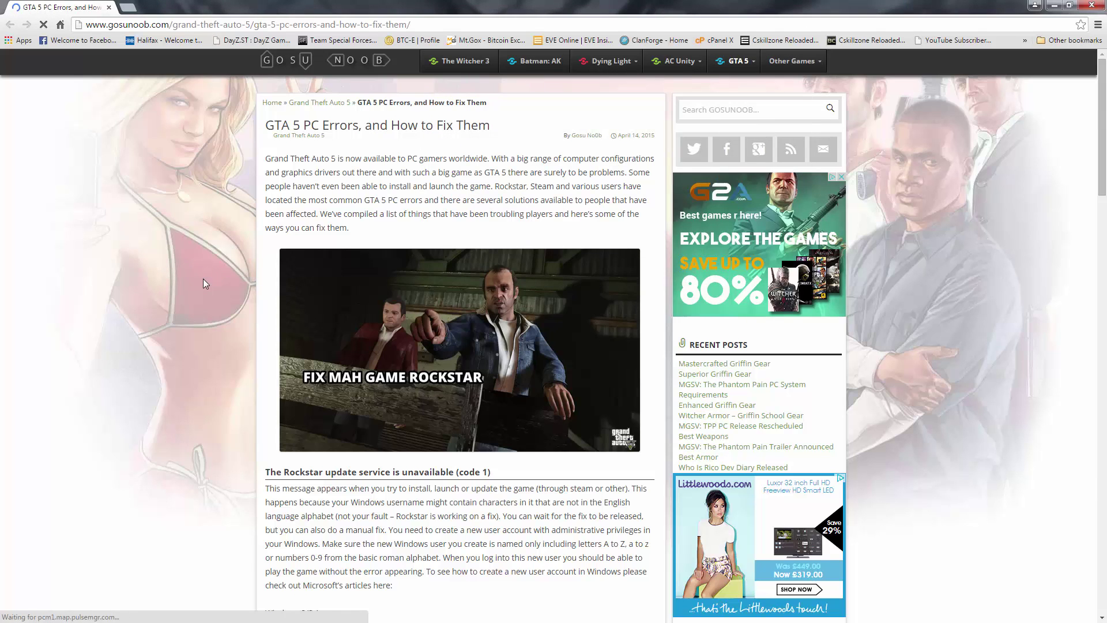
scroll(203, 278, "down", 3)
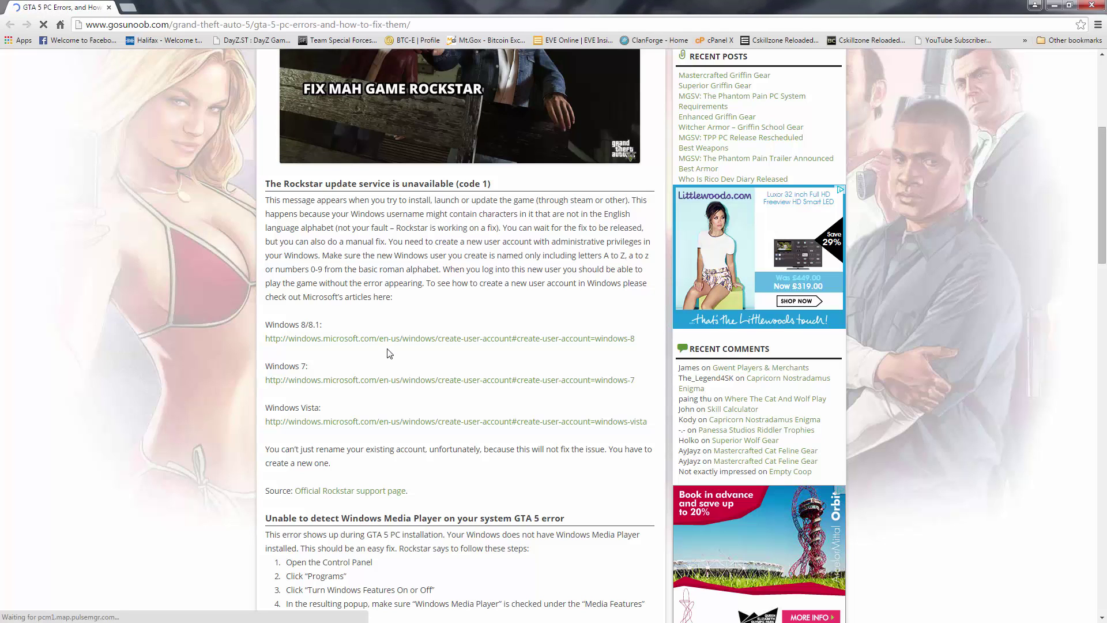
scroll(388, 352, "down", 1)
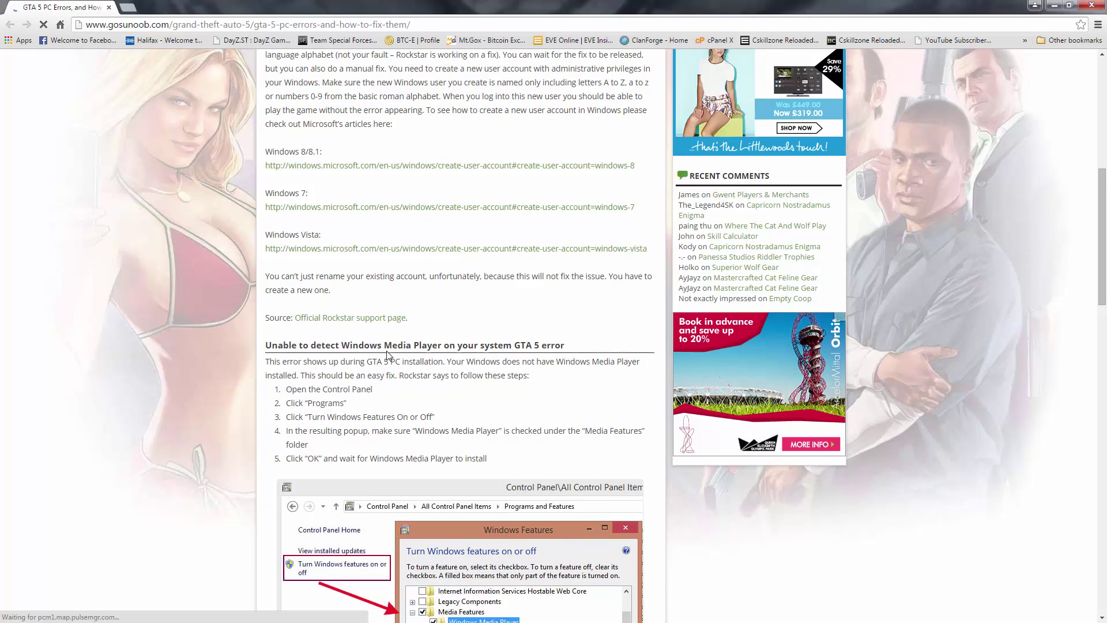
scroll(387, 352, "down", 3)
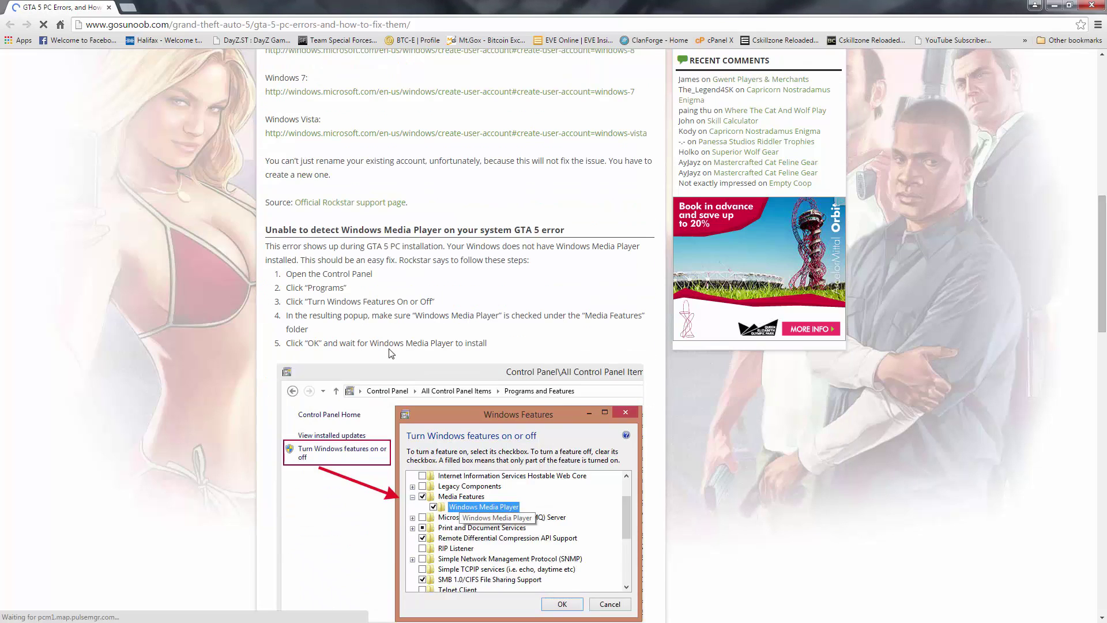
scroll(388, 353, "up", 1)
scroll(388, 350, "up", 2)
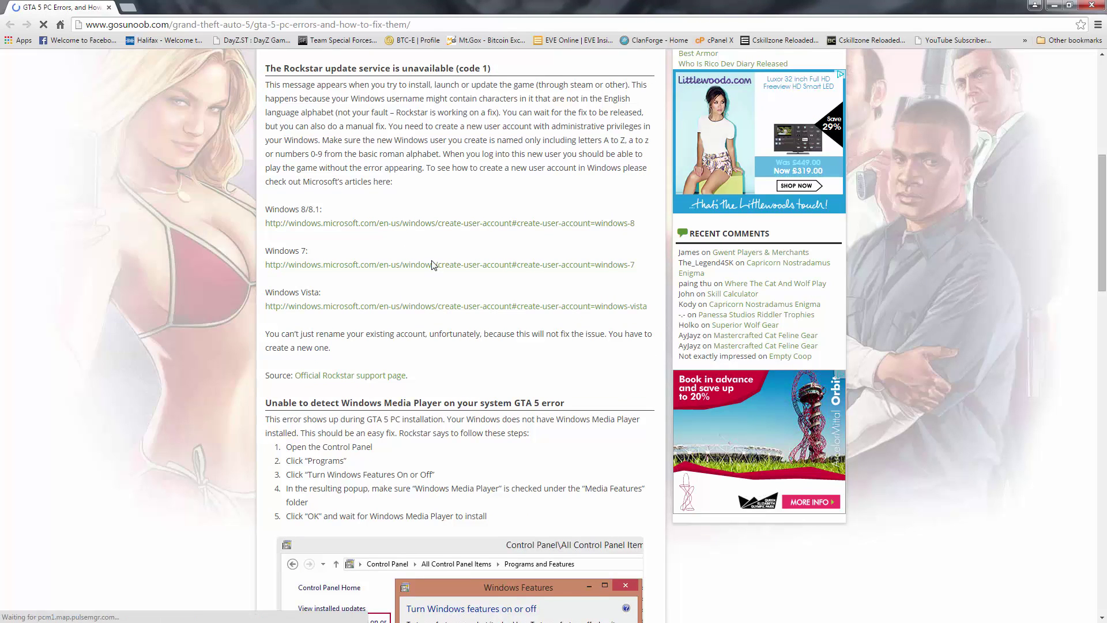
scroll(466, 411, "down", 3)
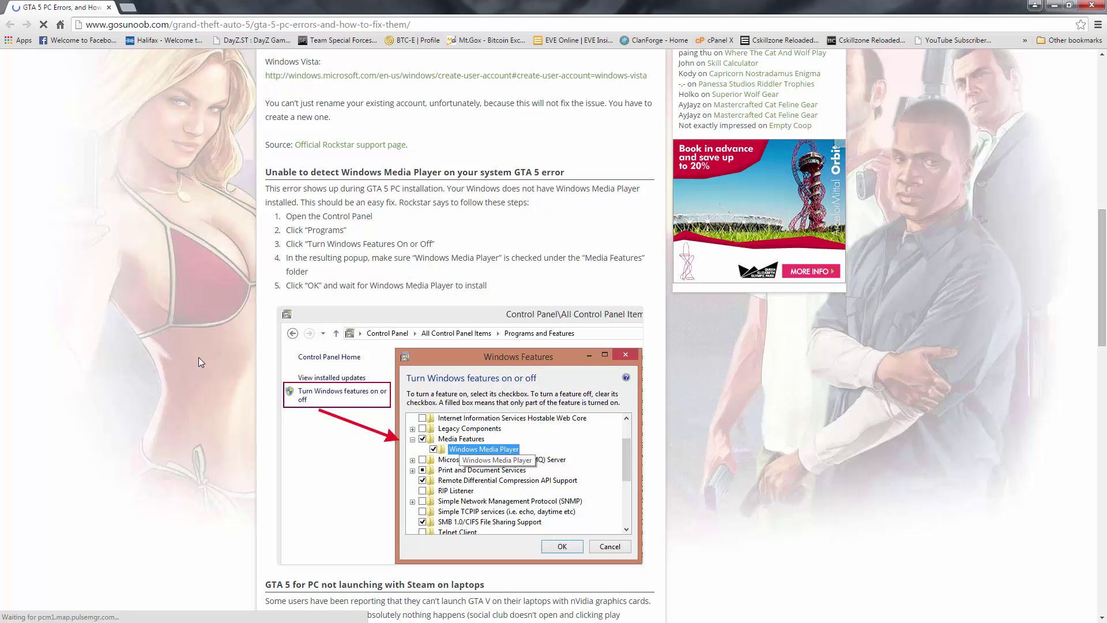
scroll(198, 356, "up", 5)
scroll(203, 353, "up", 5)
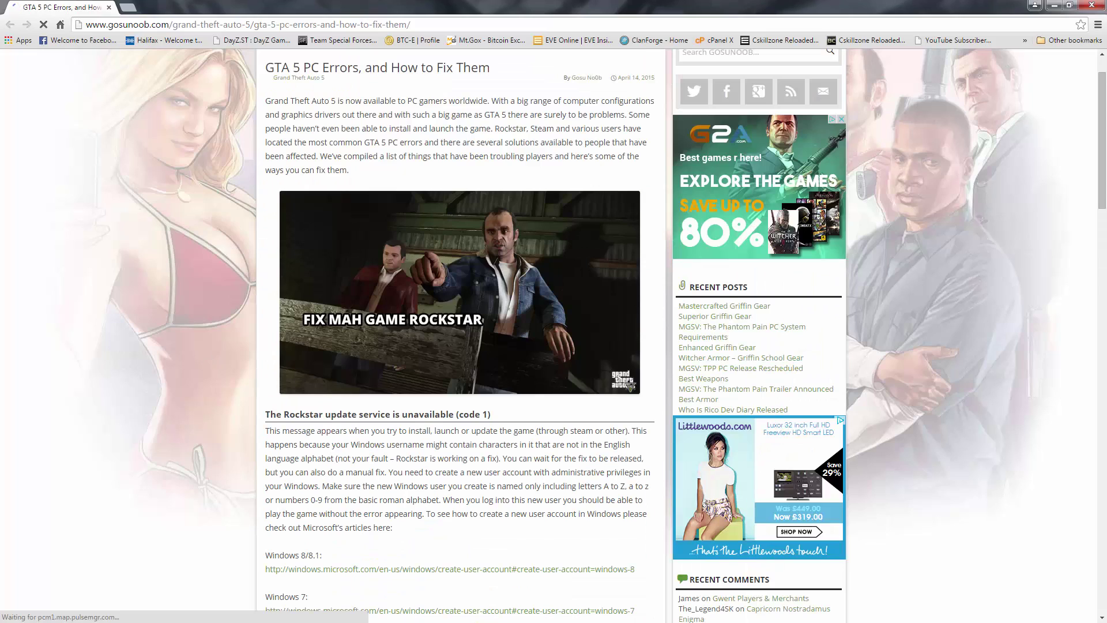